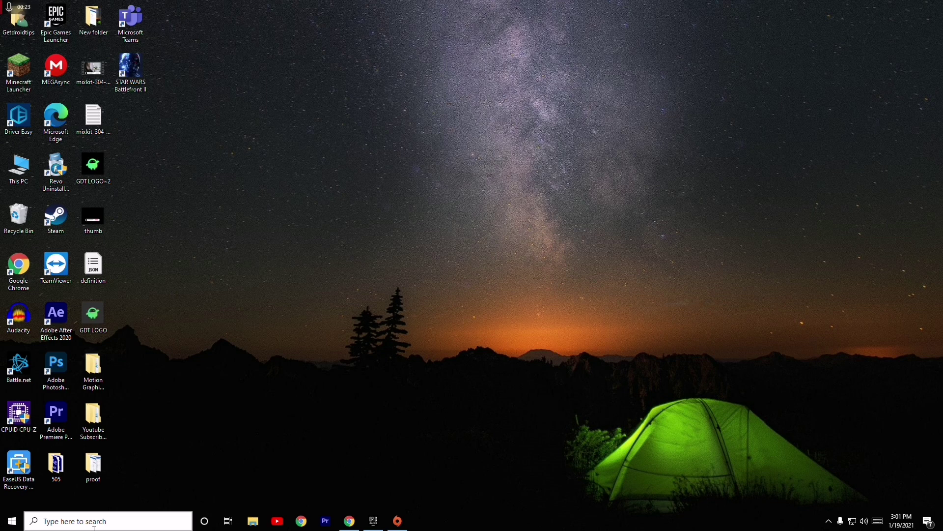
# Step: Search for 'command' and launch Command Prompt as administrator, approving the UAC prompt
pyautogui.click(77, 521)
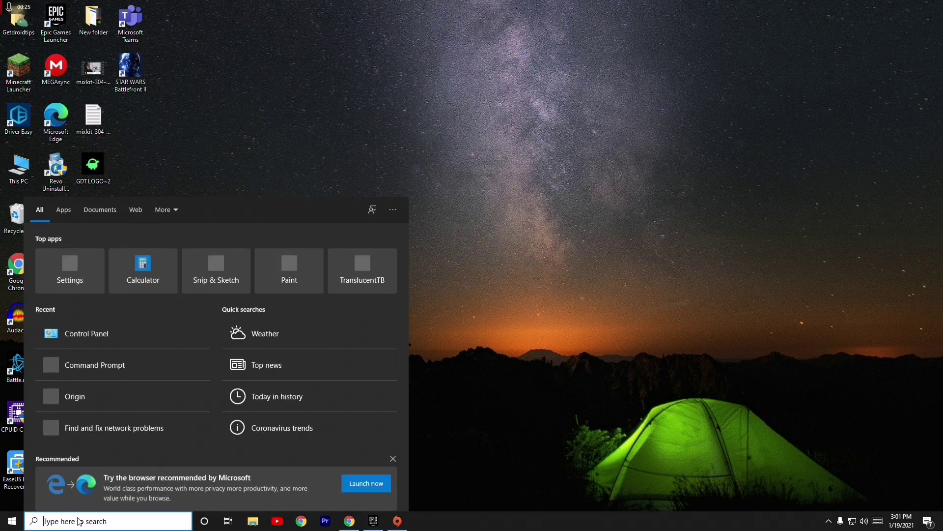
pyautogui.write('comm')
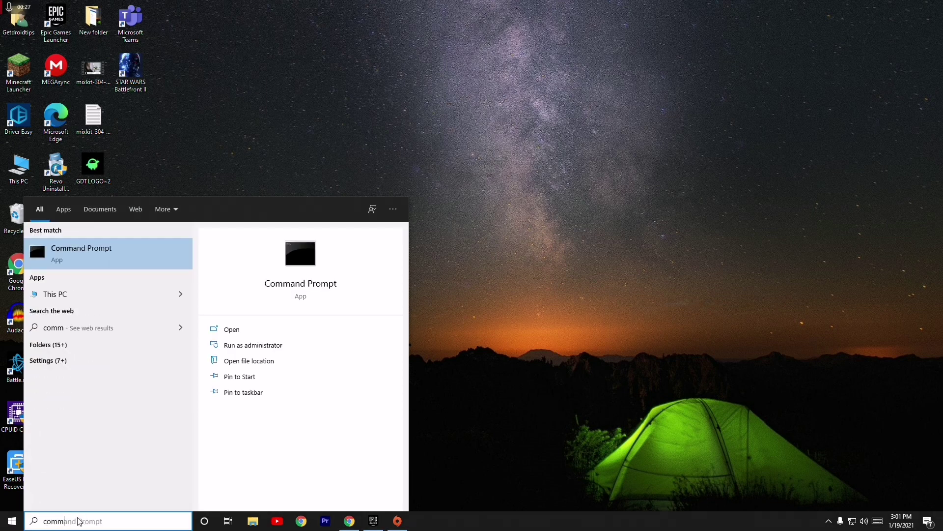
pyautogui.write('and')
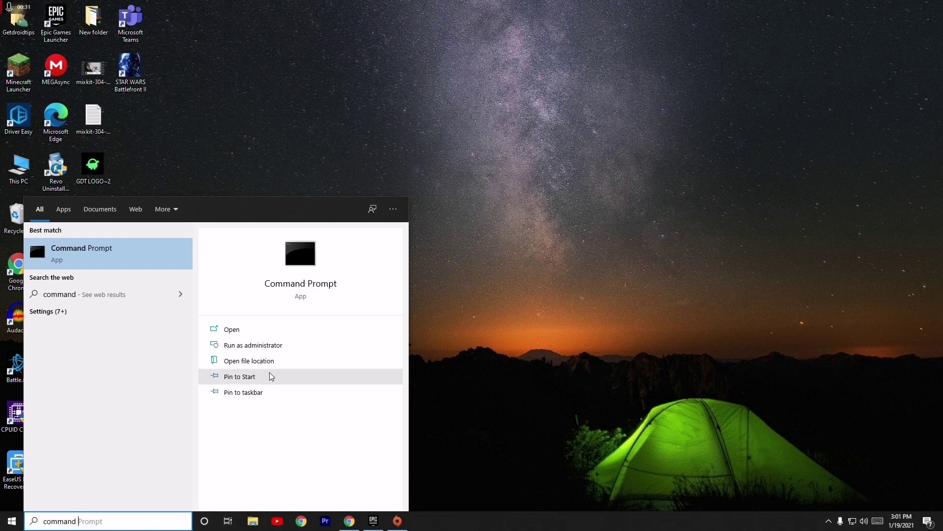
pyautogui.click(259, 346)
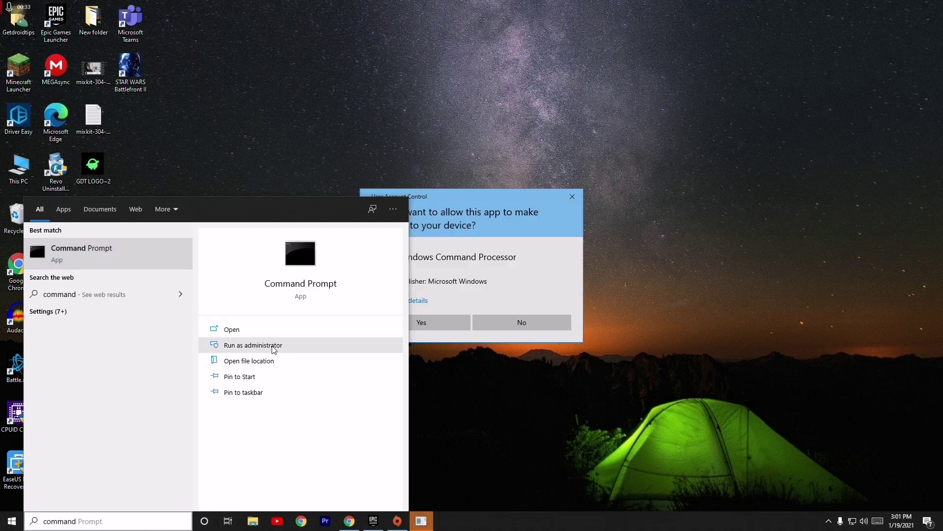
pyautogui.click(440, 323)
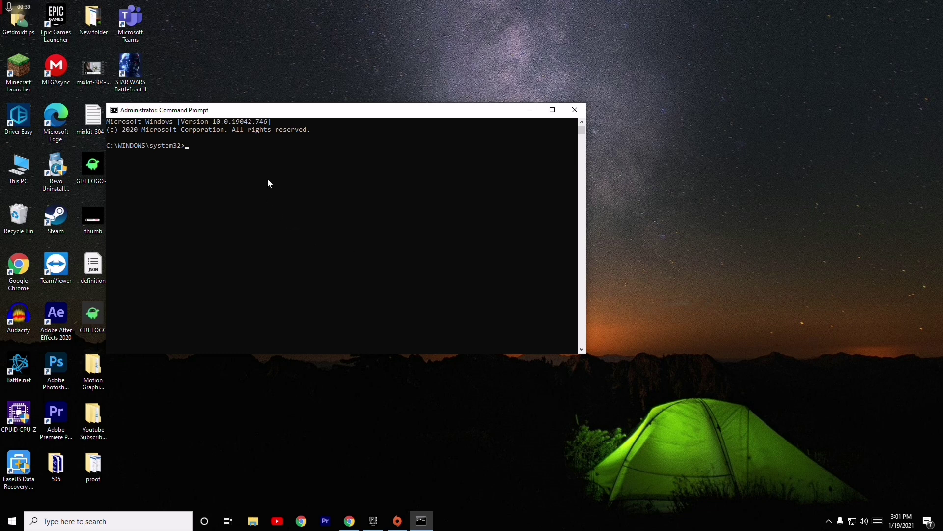
pyautogui.write('ipconfig')
pyautogui.write('/')
pyautogui.write('releas')
pyautogui.write('e')
# Step: Run ipconfig/release at the administrator prompt
pyautogui.press('Return')
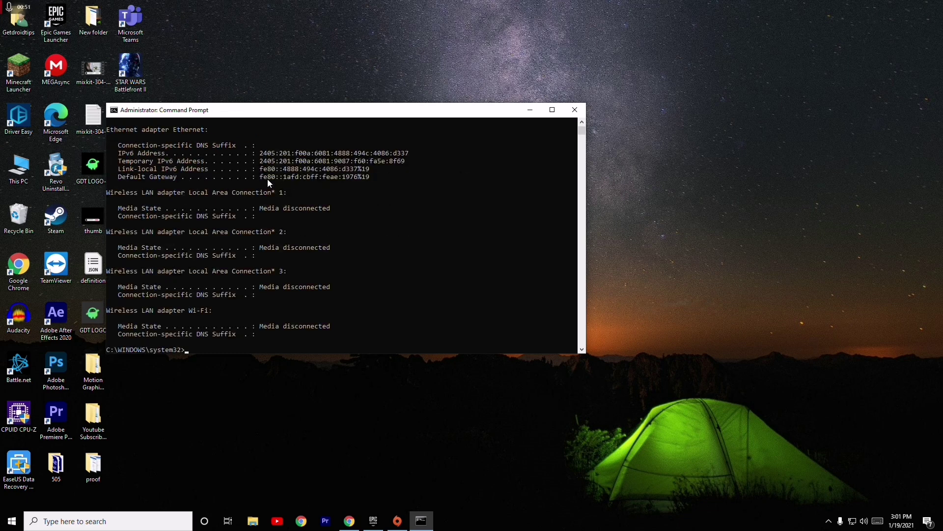
pyautogui.write('ipco')
pyautogui.write('nfig/')
pyautogui.write('re')
pyautogui.write('new')
# Step: Run ipconfig/renew and minimise the Command Prompt window
pyautogui.press('Return')
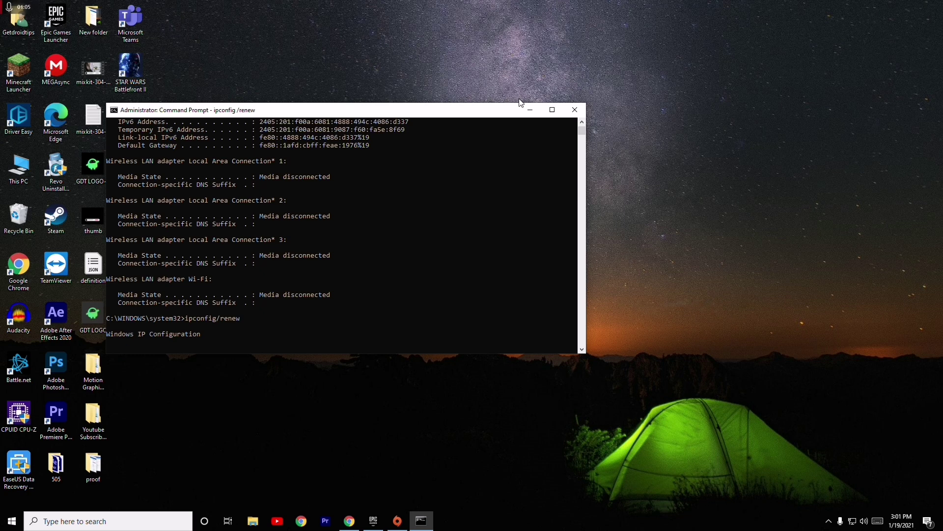
pyautogui.click(530, 110)
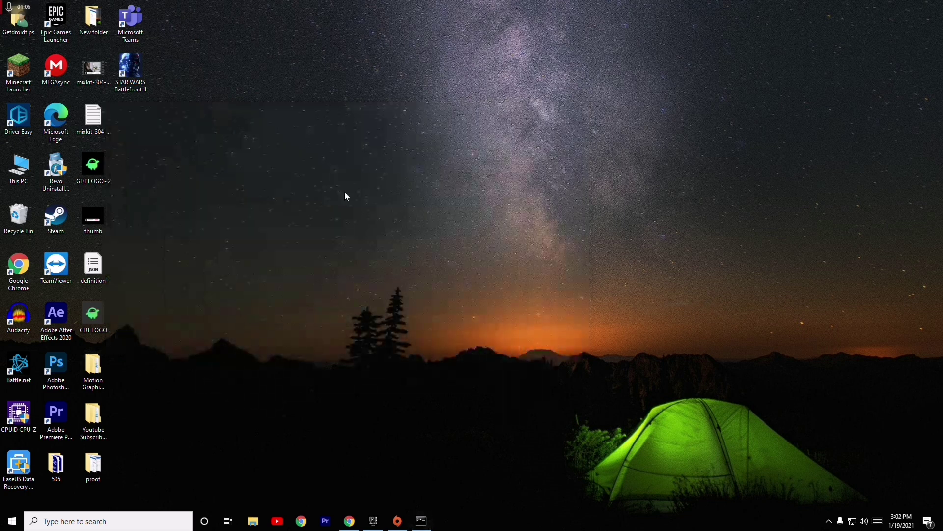
# Step: Search for 'control' and open Control Panel from the best match
pyautogui.click(59, 521)
pyautogui.write('contr')
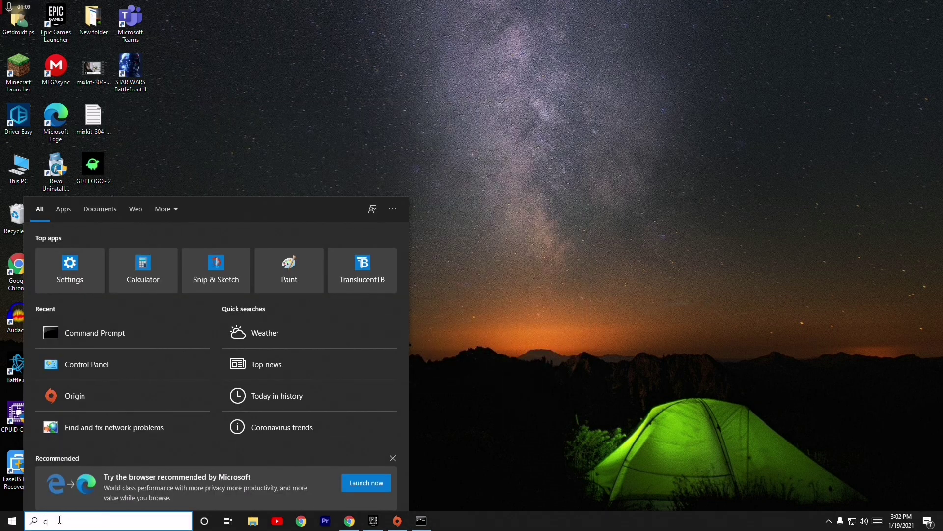
pyautogui.write('ol')
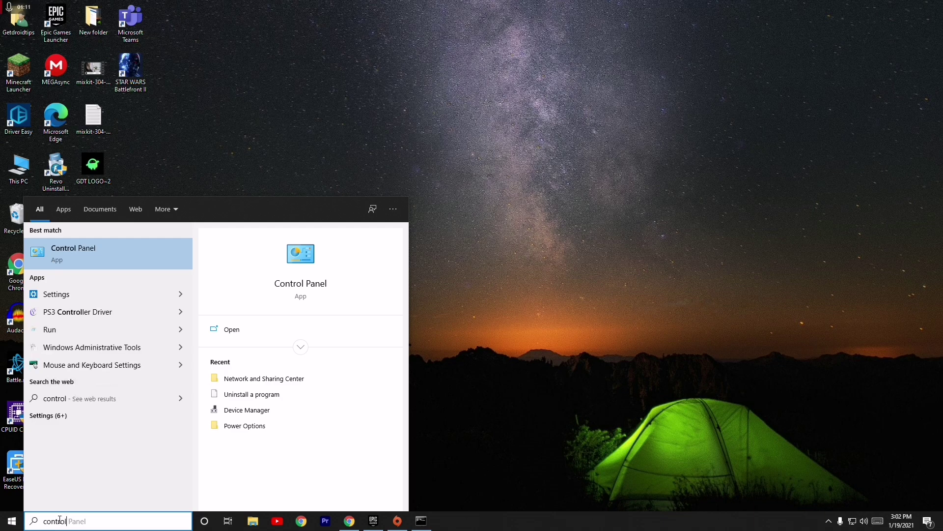
pyautogui.click(110, 253)
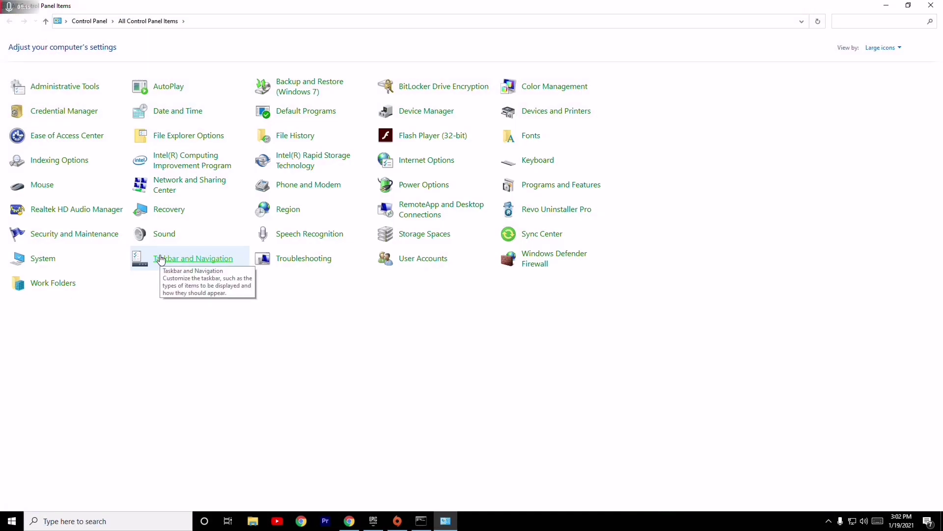
# Step: Go via Network and Sharing Center to Network Connections and open the Wi-Fi adapter's context menu
pyautogui.click(162, 191)
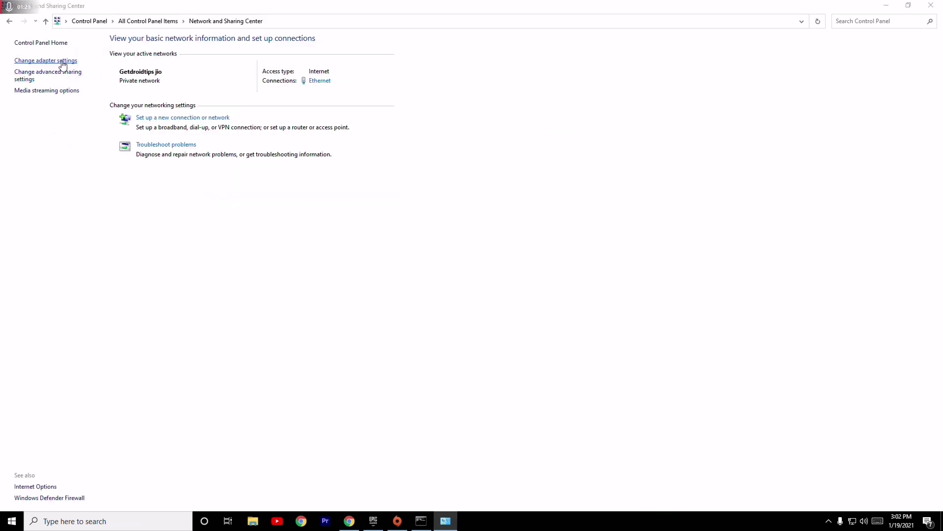
pyautogui.click(61, 61)
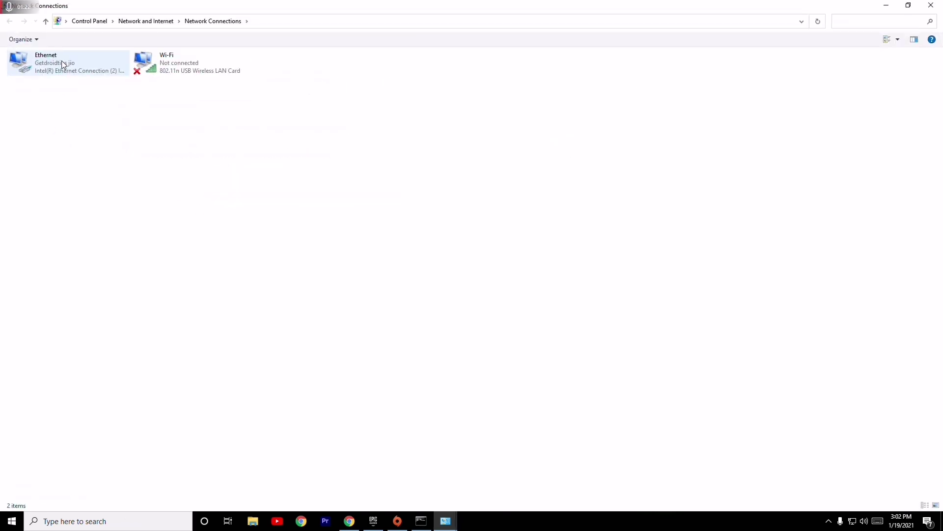
pyautogui.click(171, 72)
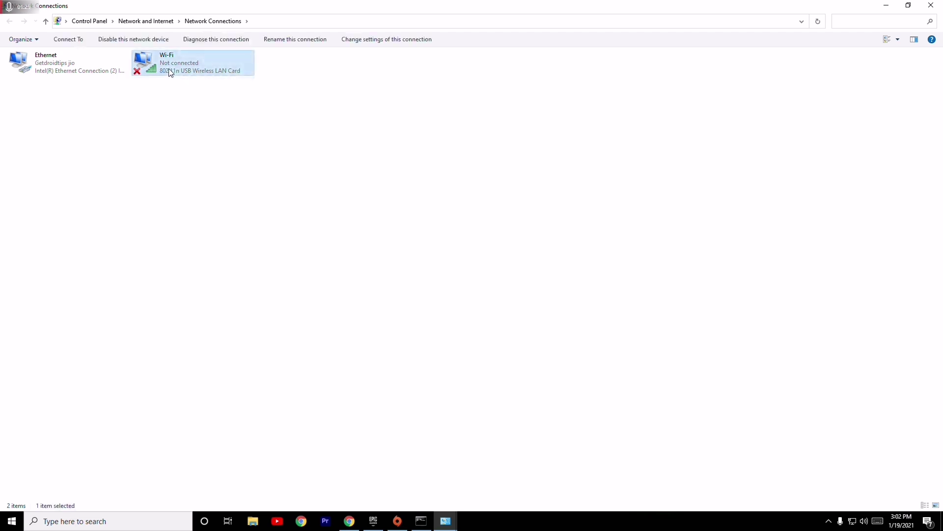
pyautogui.rightClick(169, 68)
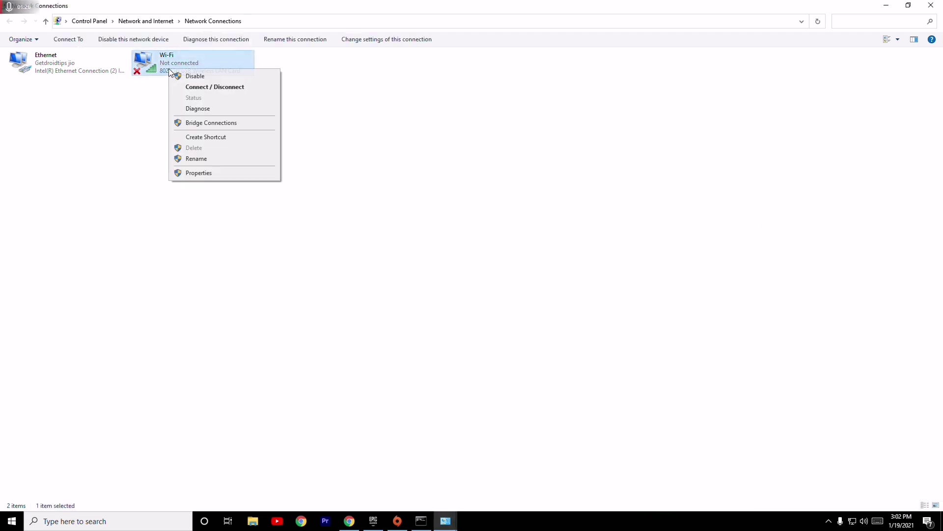
# Step: Open Wi-Fi TCP/IPv4 properties, keep automatic IP addressing, and open Advanced TCP/IP Settings
pyautogui.click(203, 174)
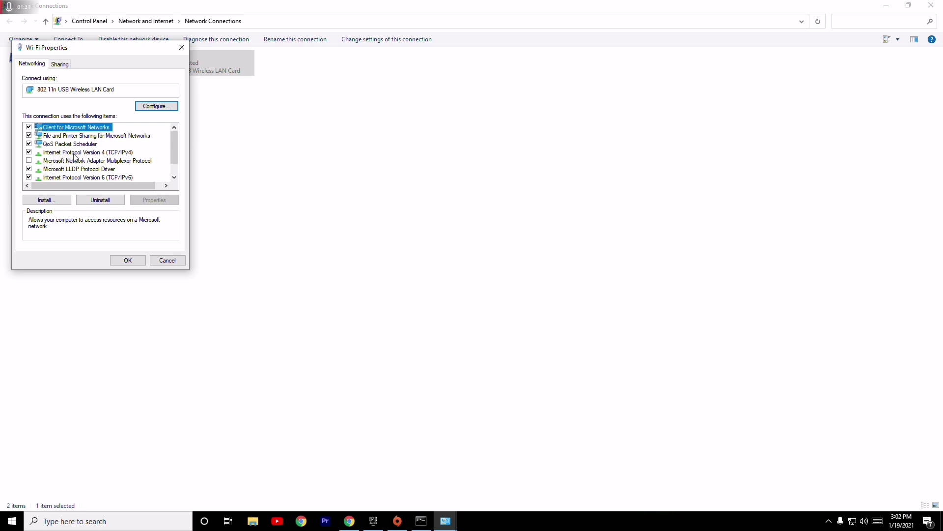
pyautogui.click(91, 152)
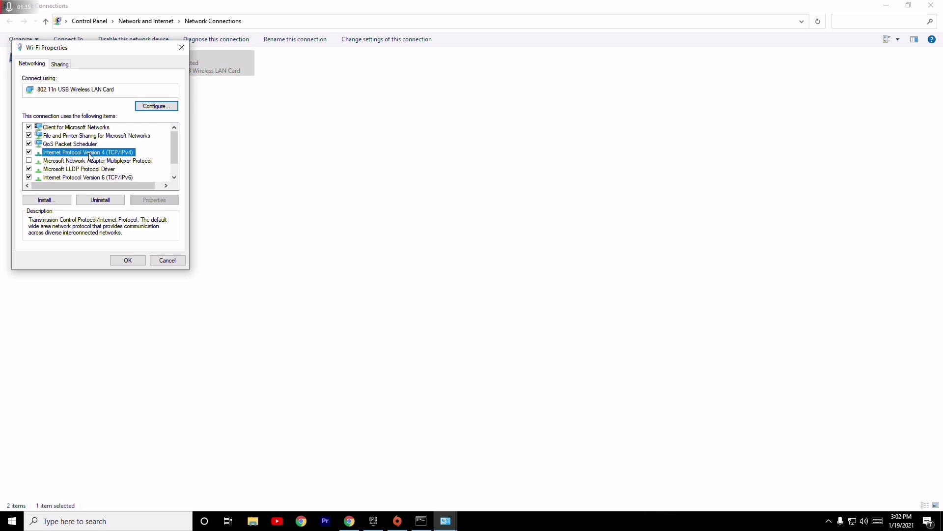
pyautogui.doubleClick(88, 153)
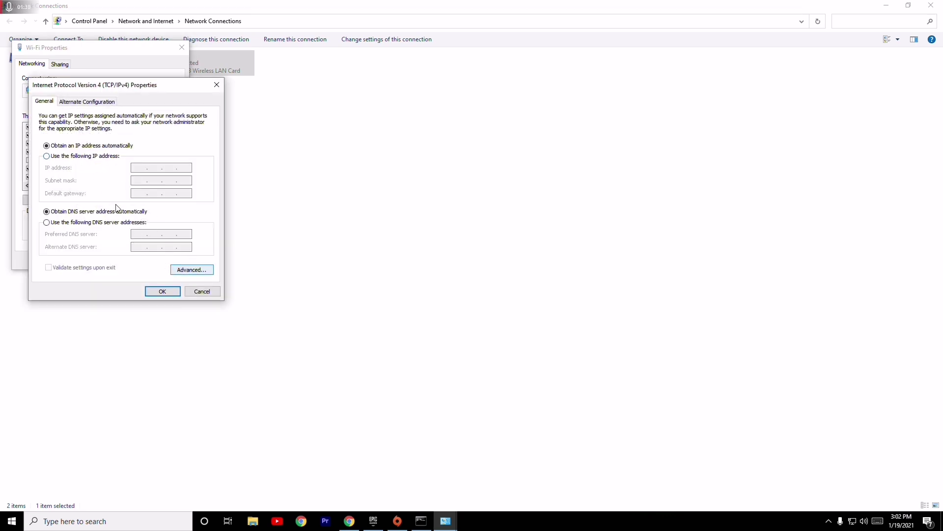
pyautogui.click(100, 156)
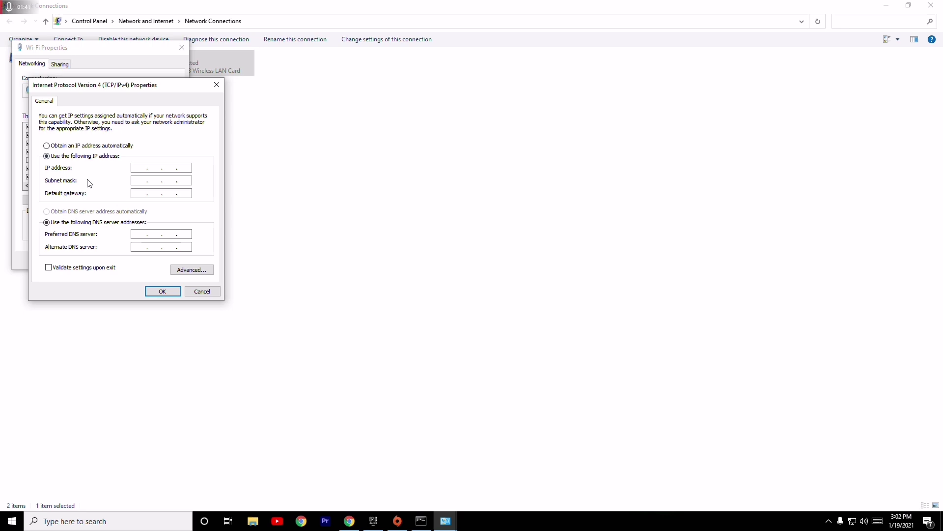
pyautogui.click(62, 146)
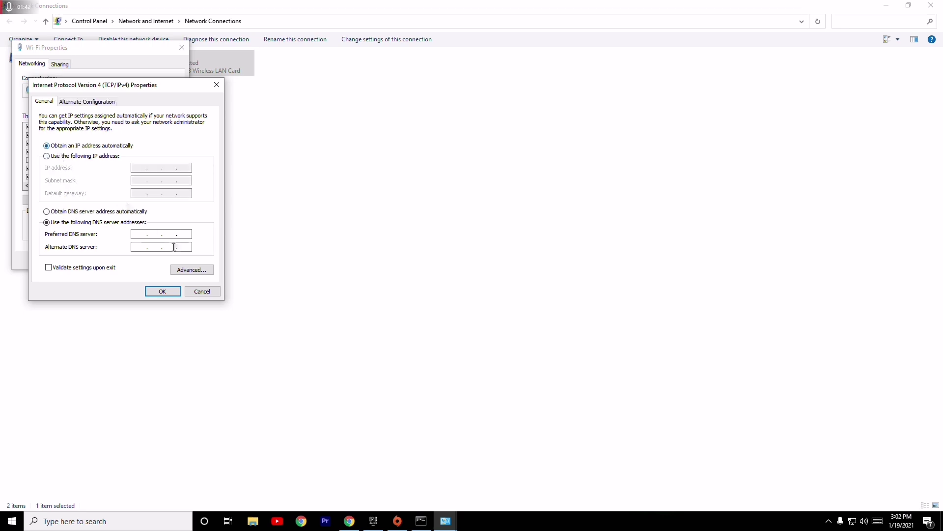
pyautogui.click(191, 270)
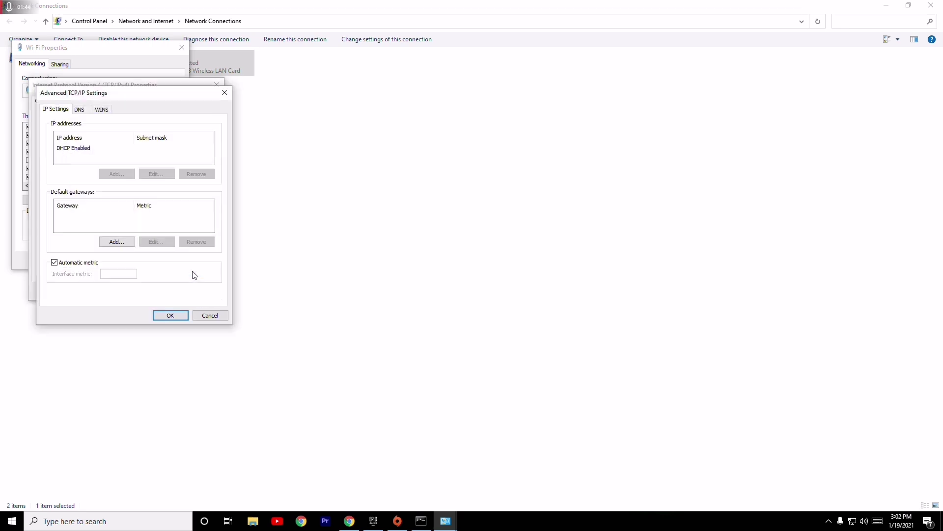
# Step: On the DNS tab, start adding DNS server 8.4.4.4, then erase the entry
pyautogui.click(80, 110)
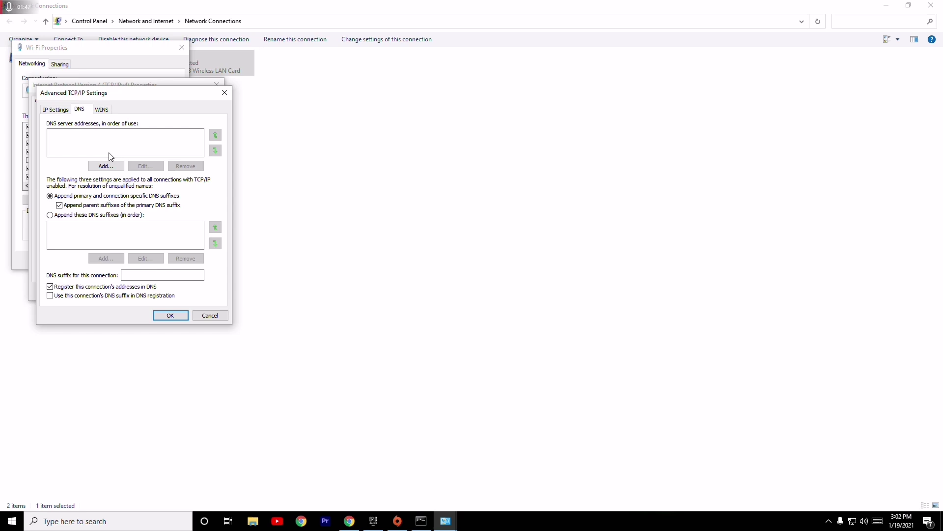
pyautogui.click(104, 166)
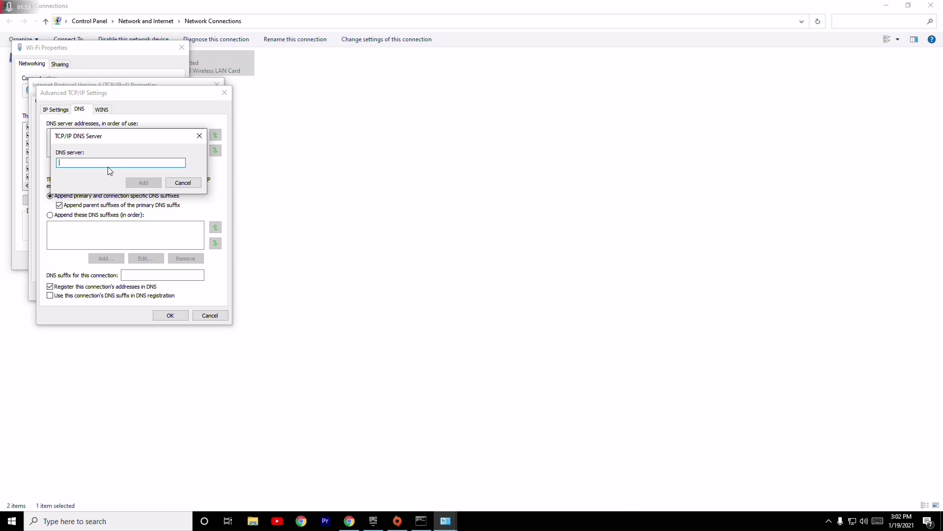
pyautogui.write('8.')
pyautogui.write('8')
pyautogui.press('BackSpace')
pyautogui.press('BackSpace')
pyautogui.press('BackSpace')
pyautogui.write('8.4.')
pyautogui.write('4.4')
# Step: Close the Advanced TCP/IP, IPv4, Wi-Fi properties, Network Connections and Sharing Center windows
pyautogui.click(189, 183)
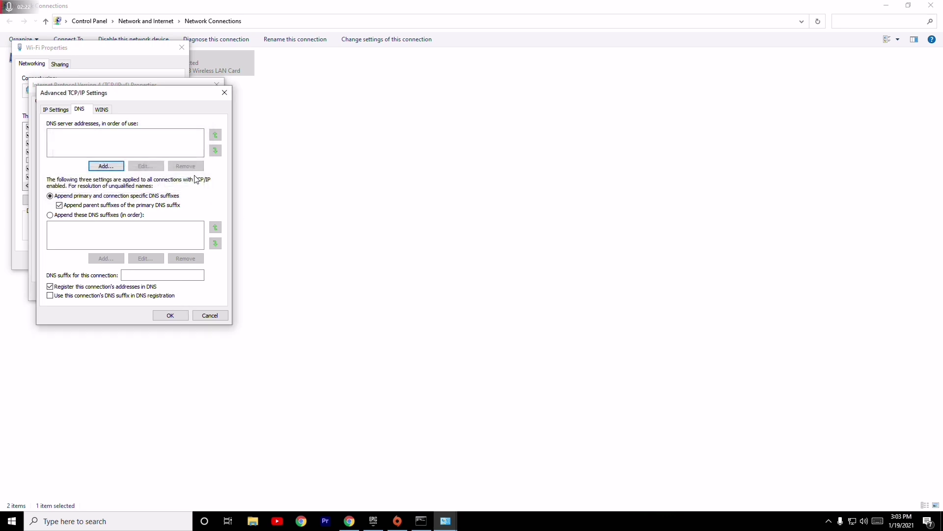
pyautogui.click(224, 92)
pyautogui.click(182, 47)
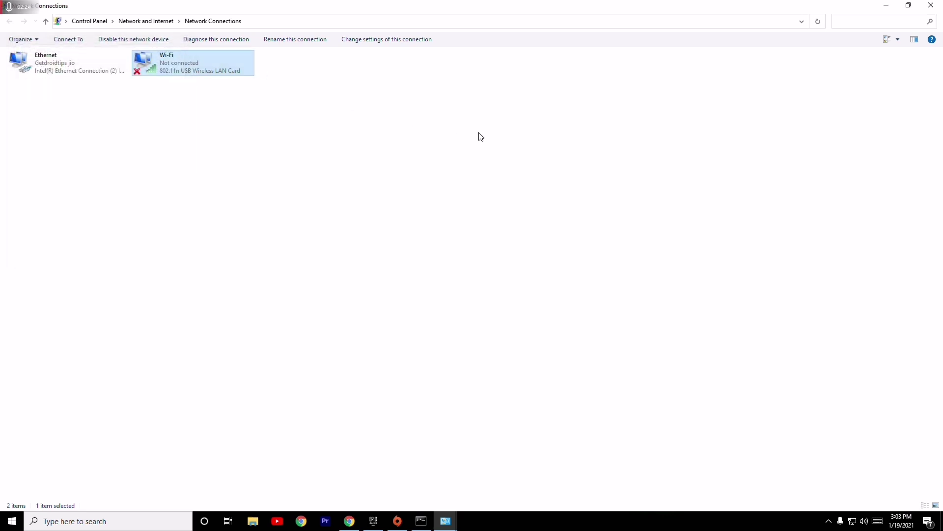
pyautogui.click(931, 6)
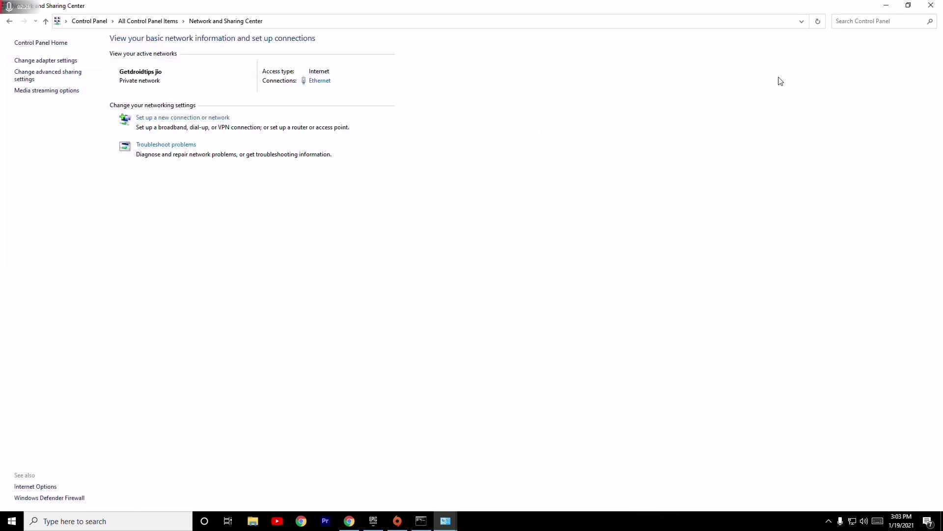
pyautogui.click(931, 6)
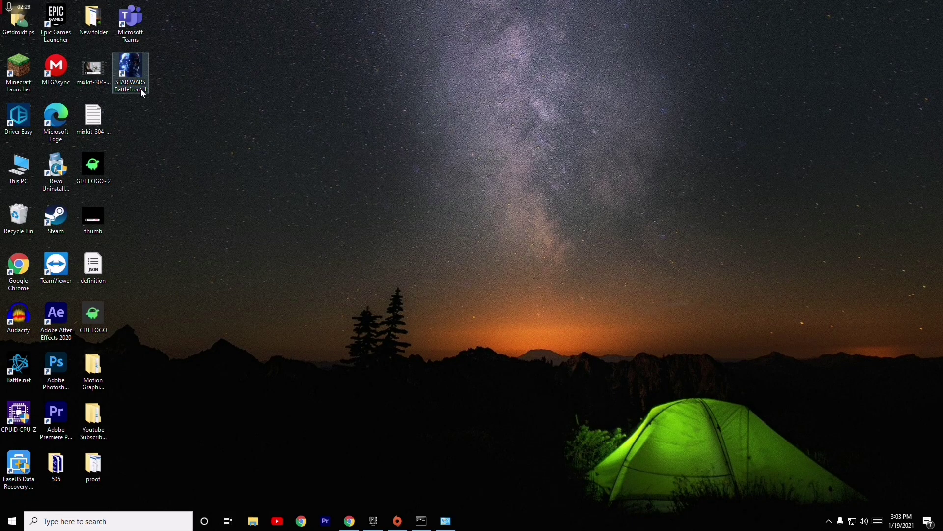
pyautogui.rightClick(141, 89)
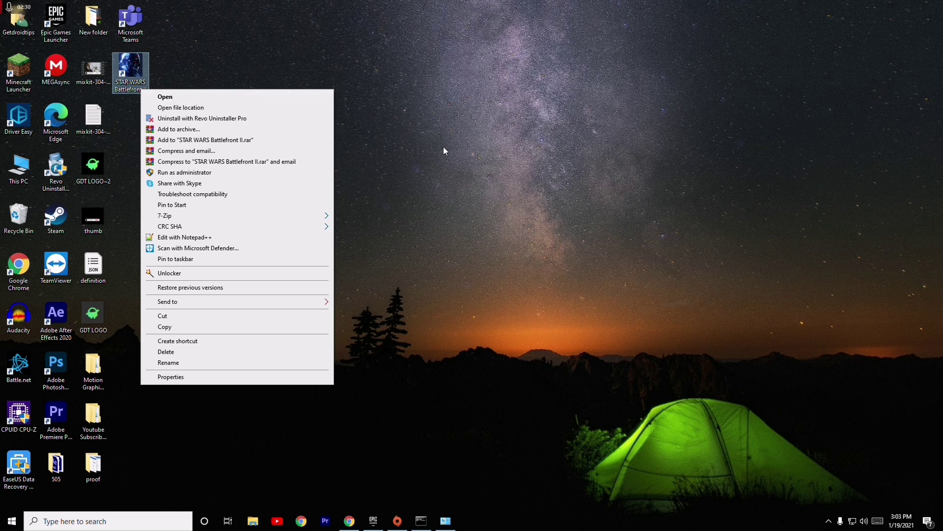
pyautogui.click(443, 151)
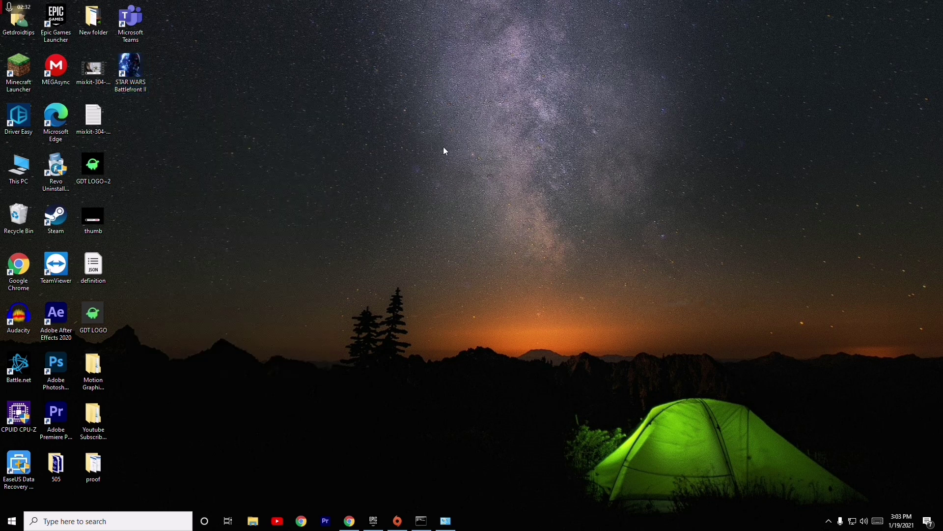